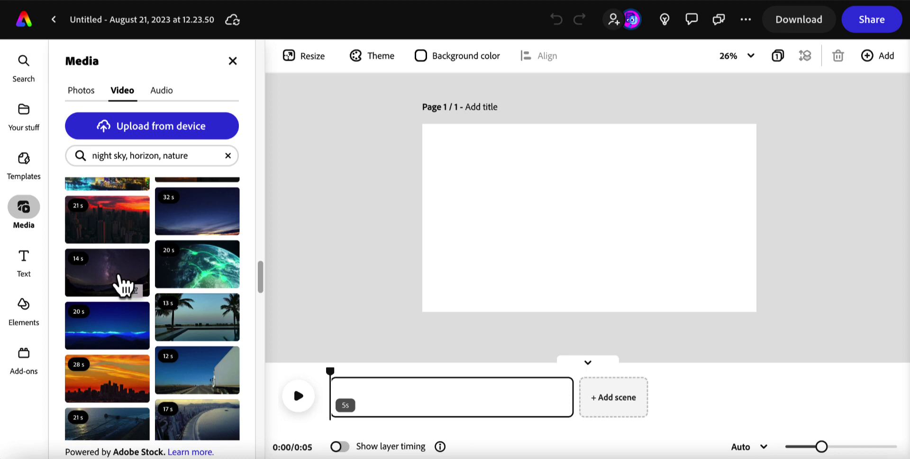
Add the 14 s Milky Way night-sky clip to the page and search stock videos for "campfire".
left_click(124, 284)
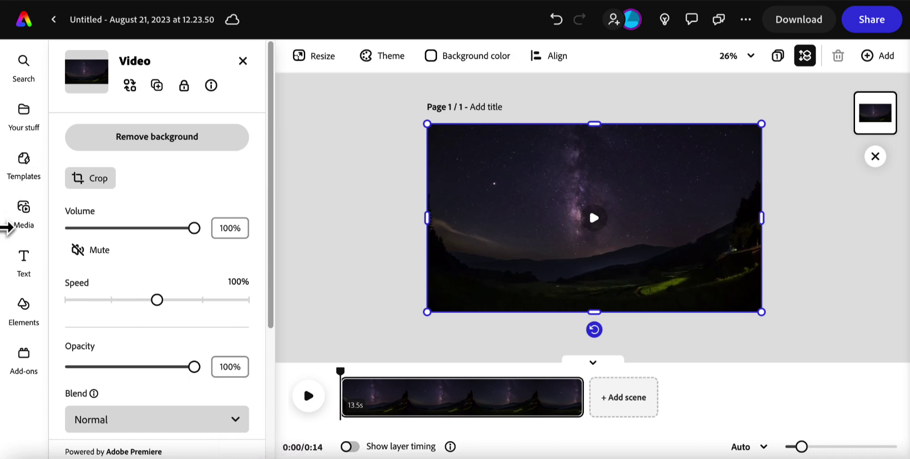
left_click(24, 208)
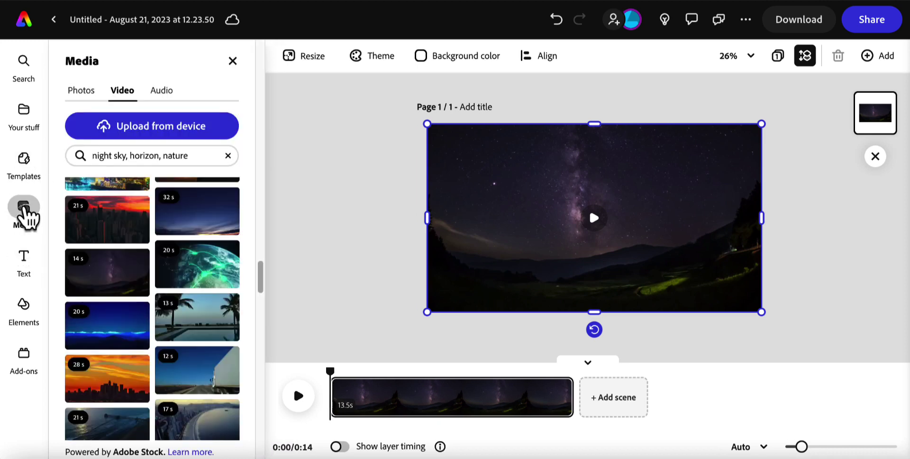
left_click(119, 91)
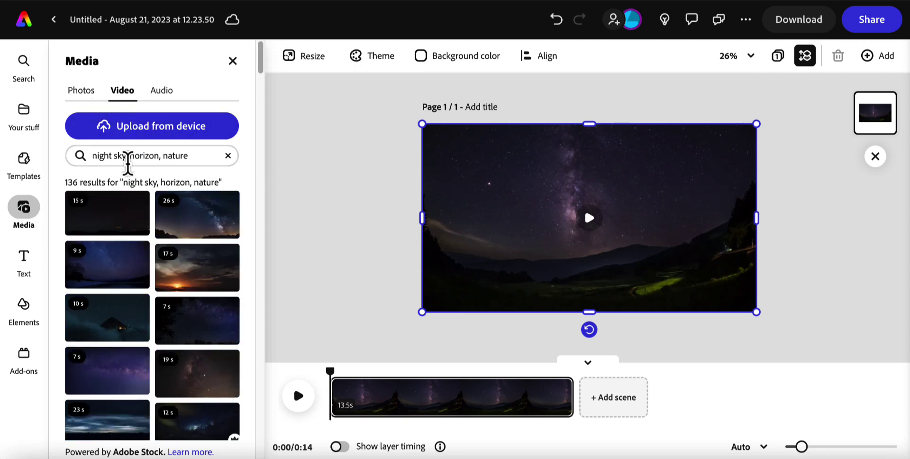
triple_click(127, 158)
type("campfire")
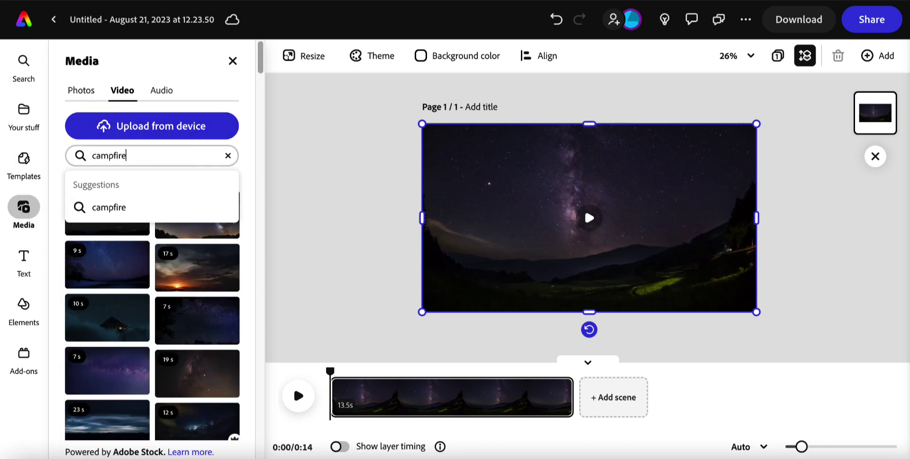
key("Return")
Add the 10 s clip of the tall campfire flames on a dark background and remove its background.
scroll(118, 215, "down", 5)
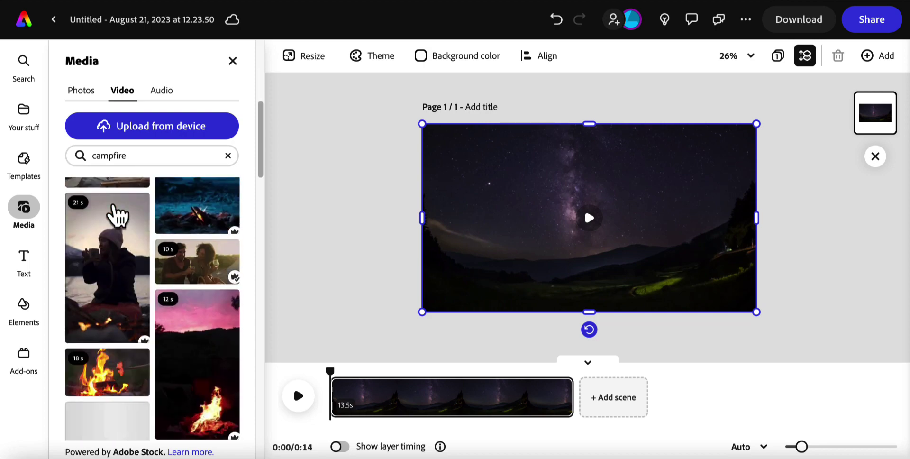
scroll(108, 379, "down", 10)
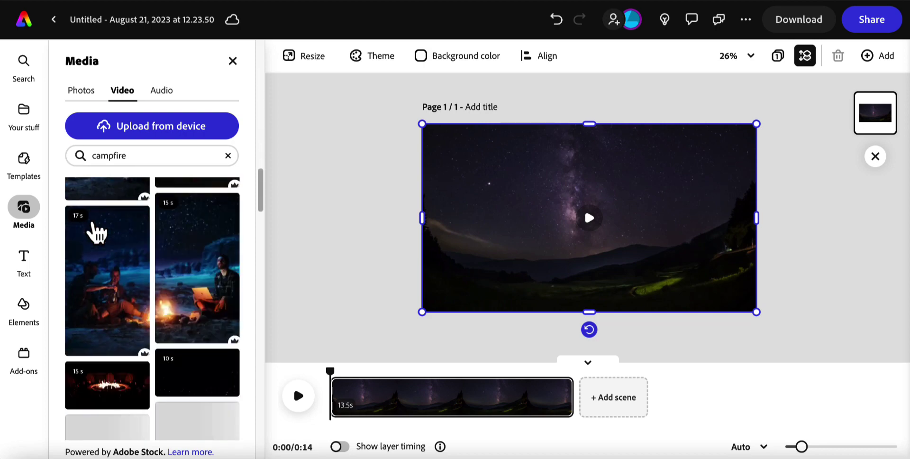
scroll(96, 232, "down", 10)
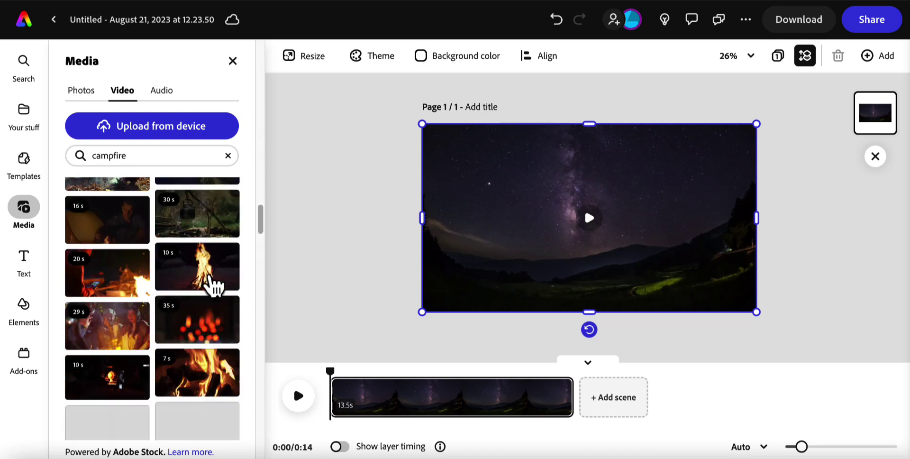
left_click(208, 256)
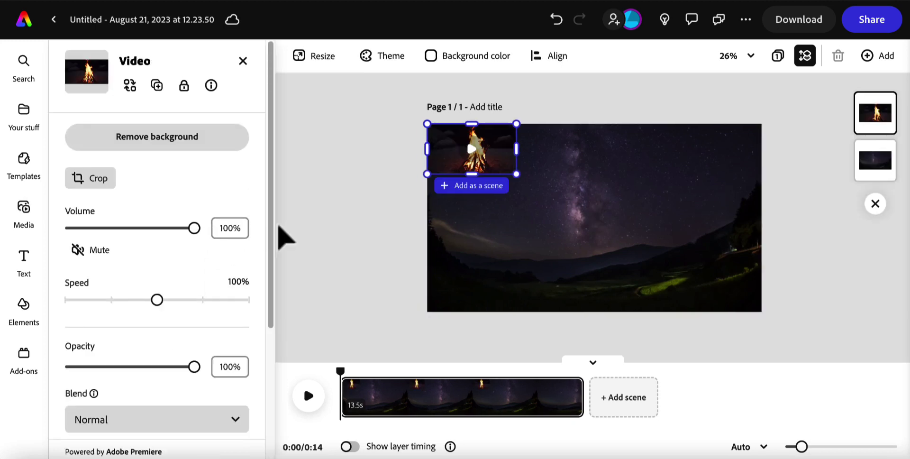
left_click(173, 138)
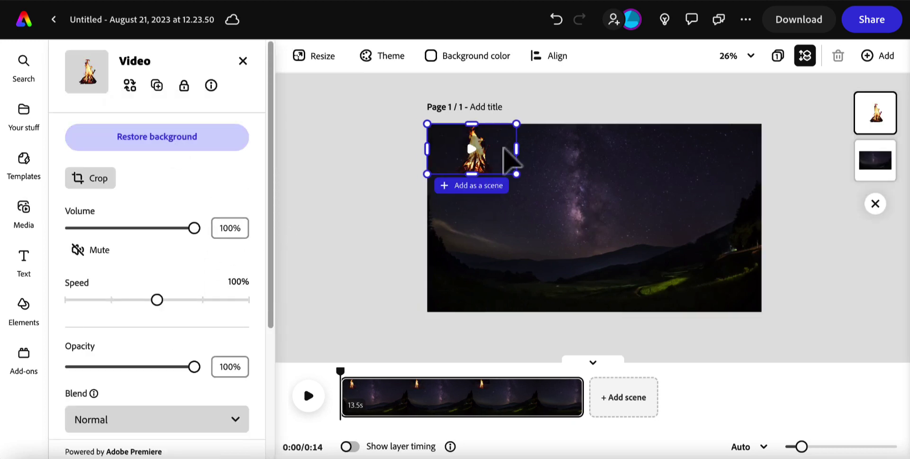
Enlarge the cut-out campfire, place it in the lower-right corner of the night scene and preview the playback briefly.
left_click_drag(508, 148, 676, 242)
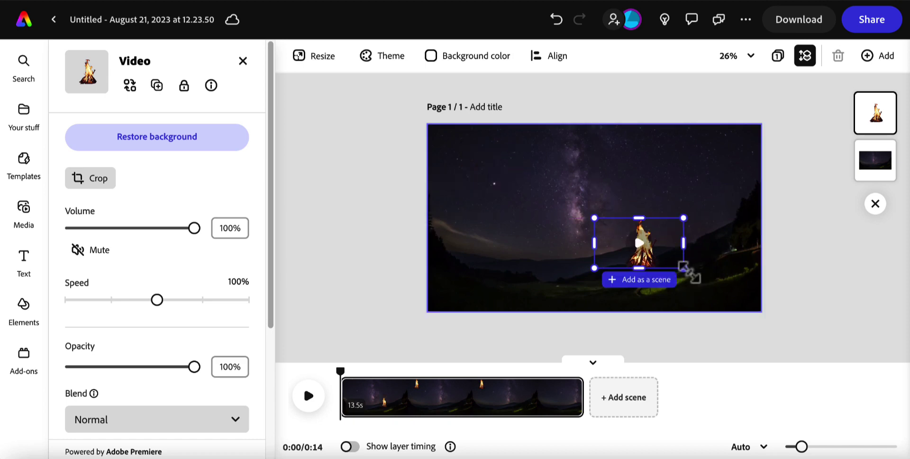
left_click_drag(690, 271, 731, 312)
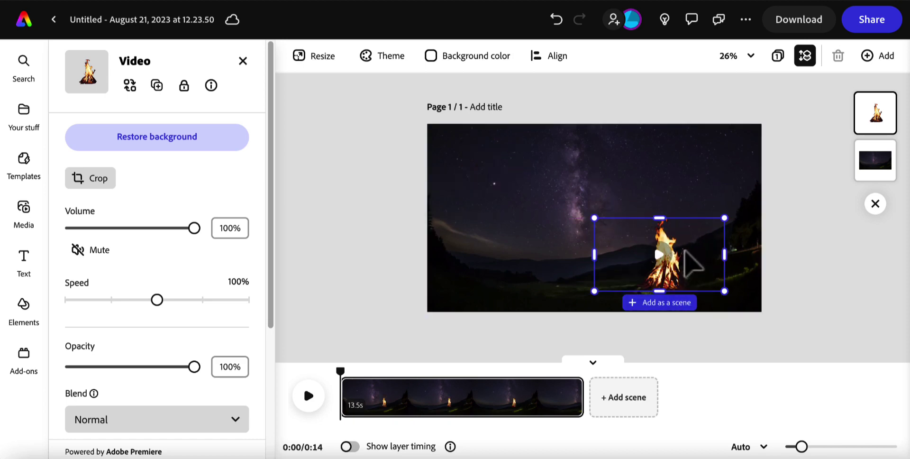
left_click_drag(706, 275, 717, 275)
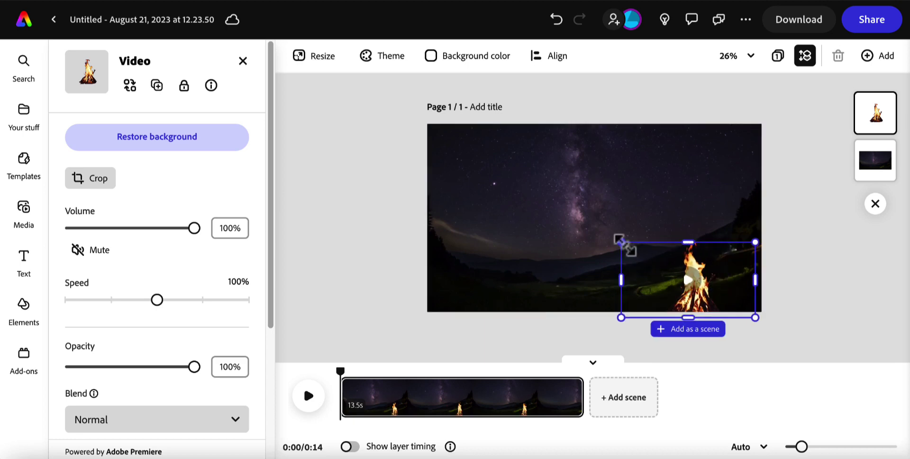
left_click(309, 397)
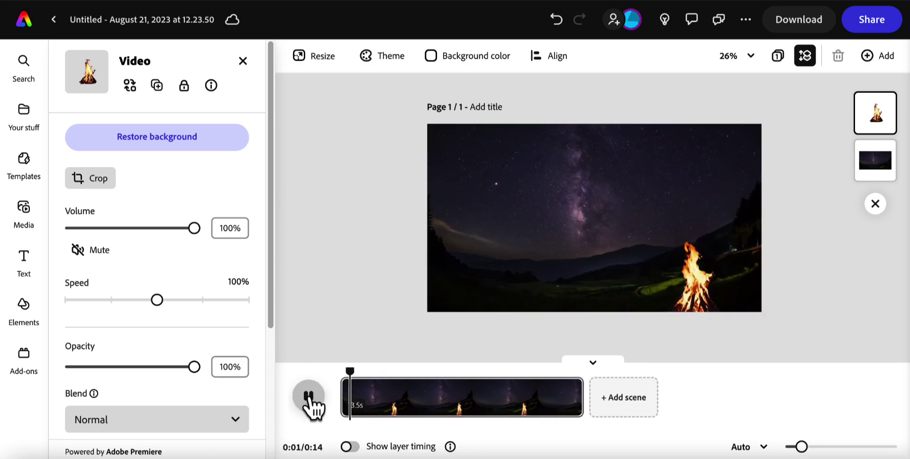
left_click(308, 398)
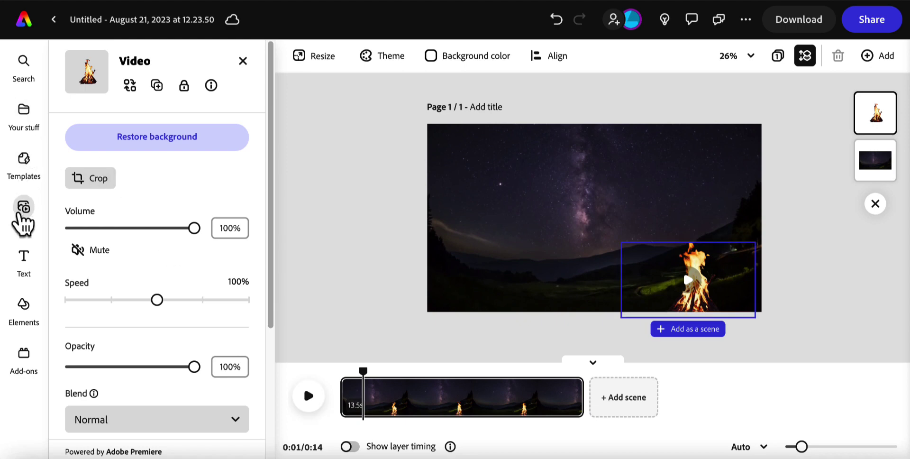
Search the stock photos for "tent, camping, night".
left_click(23, 211)
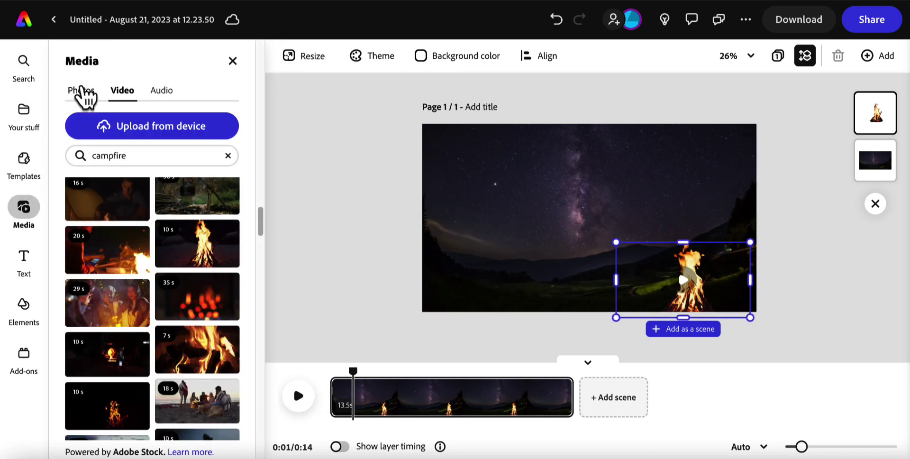
left_click(85, 95)
double_click(124, 199)
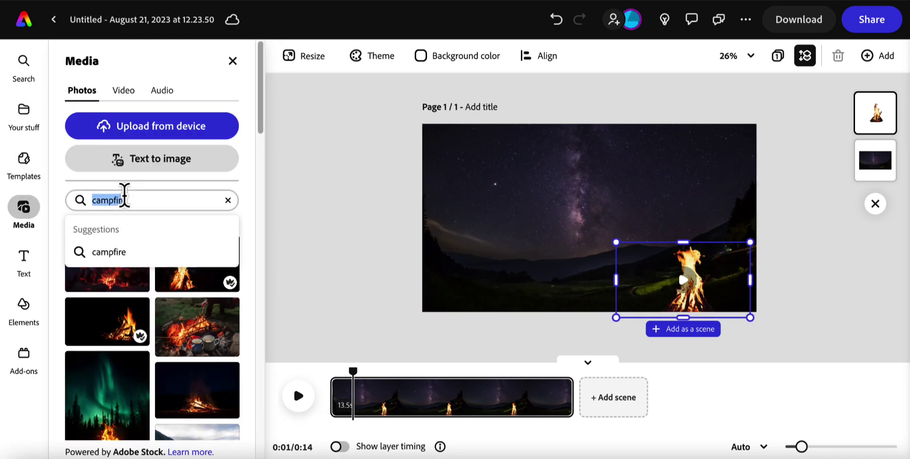
key("BackSpace")
key("BackSpace")
key("BackSpace")
key("BackSpace")
key("BackSpace")
key("BackSpace")
key("BackSpace")
key("BackSpace")
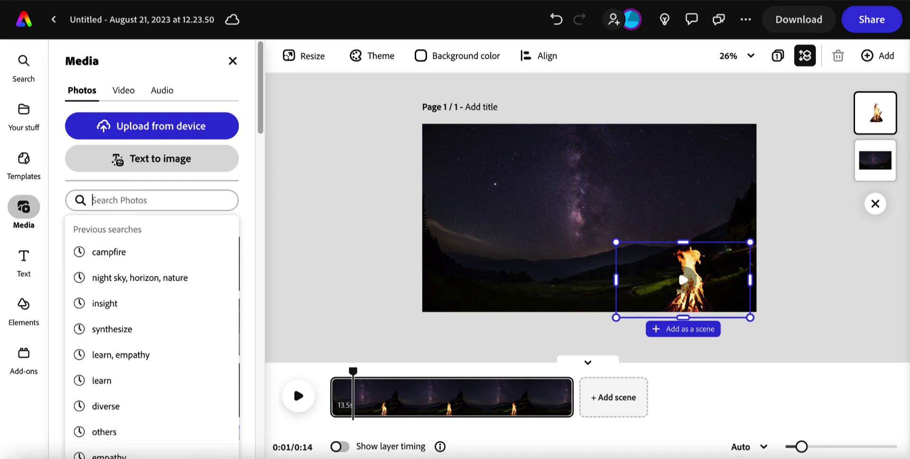
type("tent, camp")
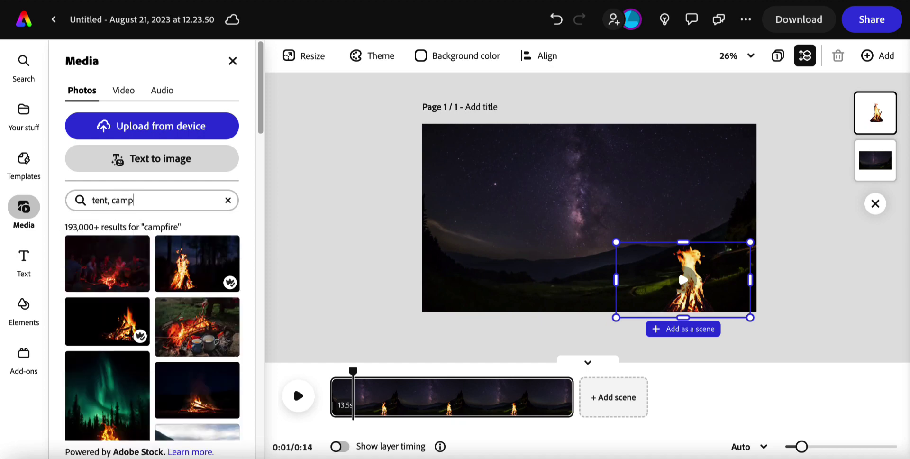
type("ing, night")
key("Return")
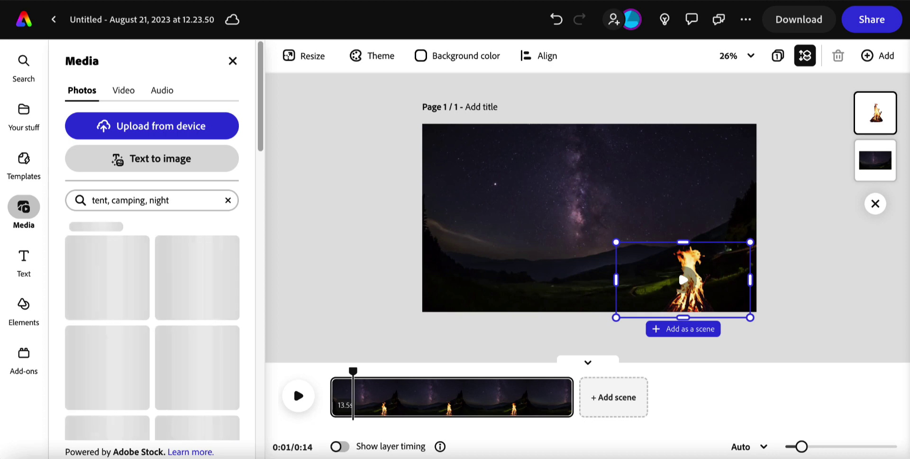
Add the photo of the glowing orange tent to the left half of the page and remove its background.
scroll(135, 219, "down", 10)
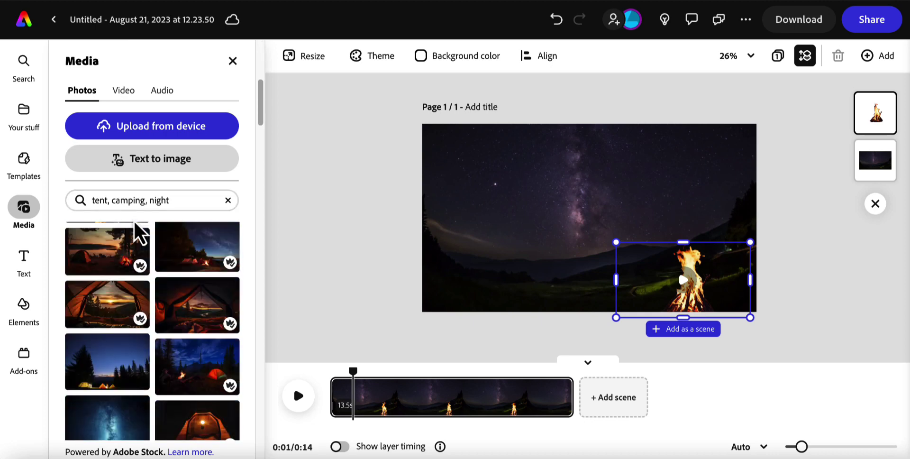
scroll(138, 228, "down", 8)
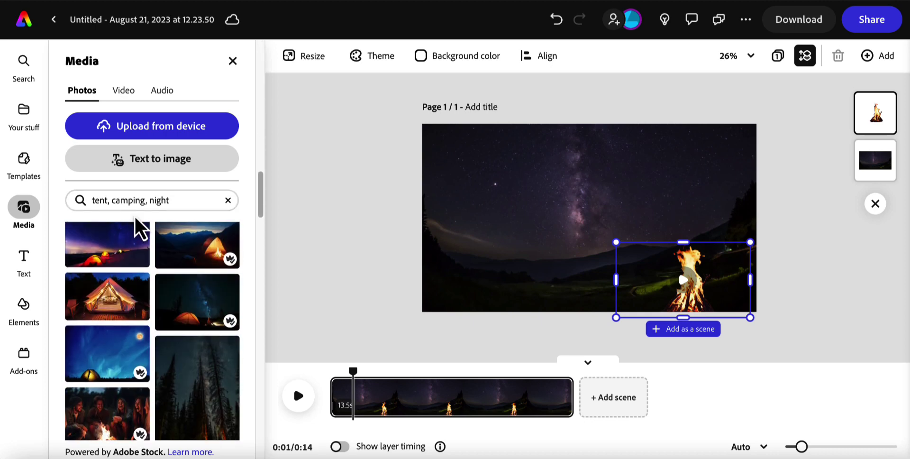
left_click(214, 327)
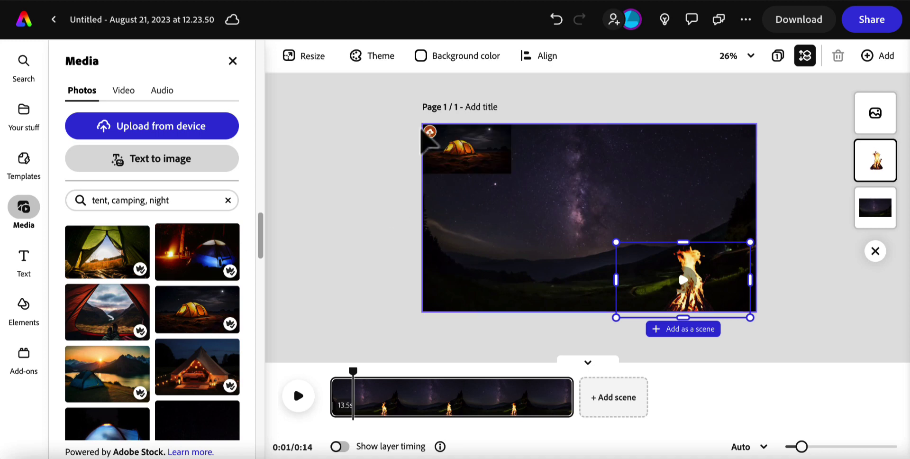
left_click_drag(486, 154, 517, 237)
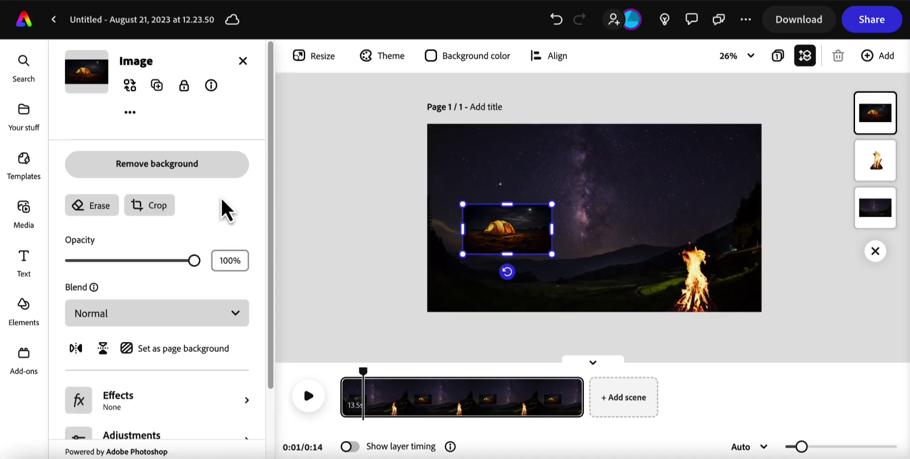
left_click(189, 164)
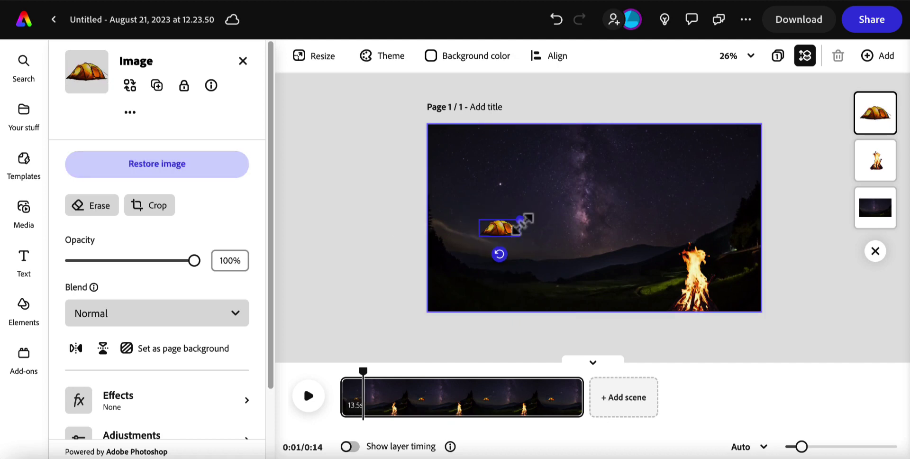
Enlarge the cut-out tent and place it in the lower-left corner of the night scene.
left_click_drag(525, 223, 616, 215)
left_click_drag(550, 228, 491, 269)
left_click_drag(552, 294, 515, 295)
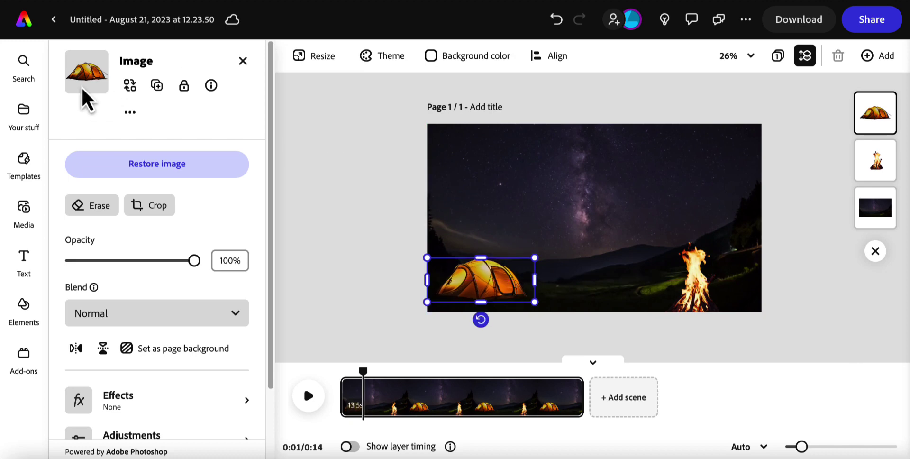
Generate a text-to-image picture from "person sitting on the ground and reading a book, lit from the front by a warm light, pop art".
left_click(23, 209)
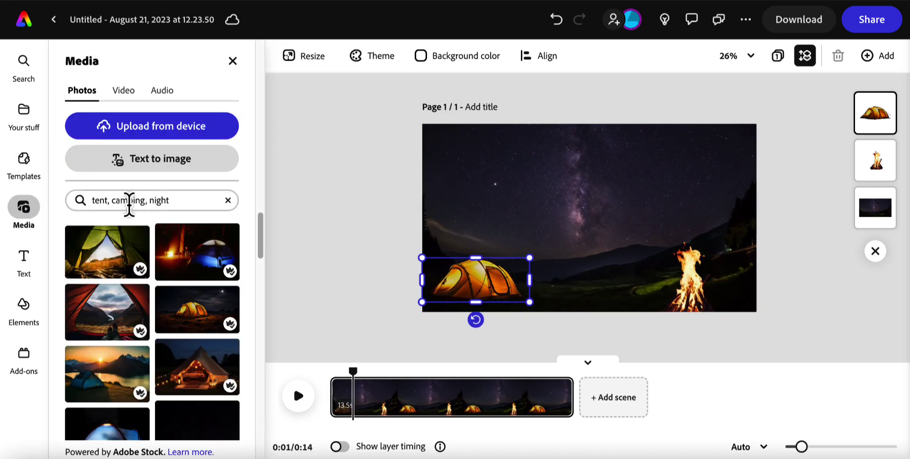
left_click(145, 164)
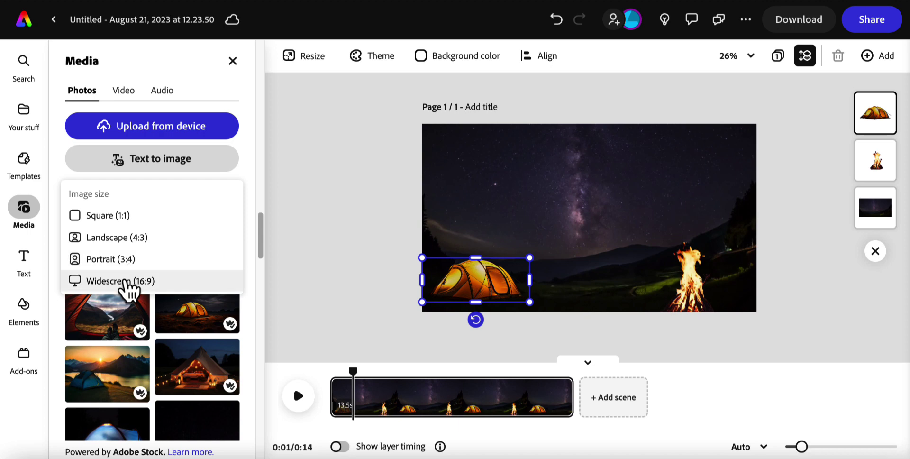
left_click(126, 281)
type("pe")
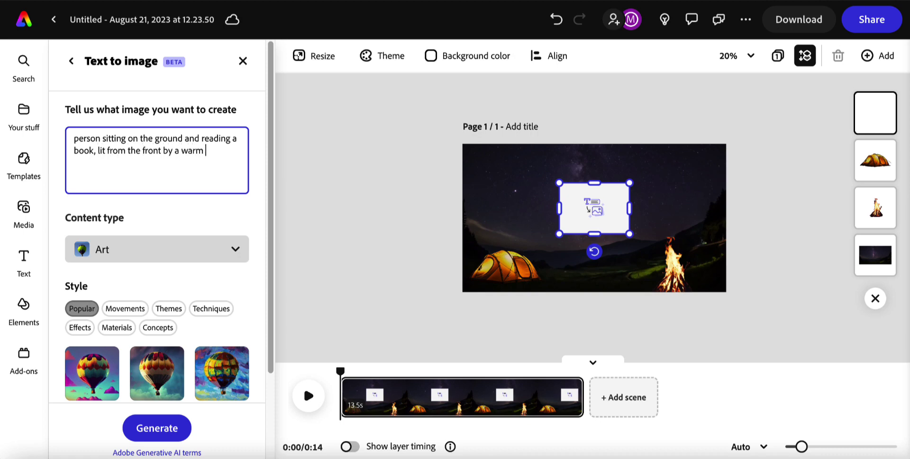
type("t, pop ar")
key("Return")
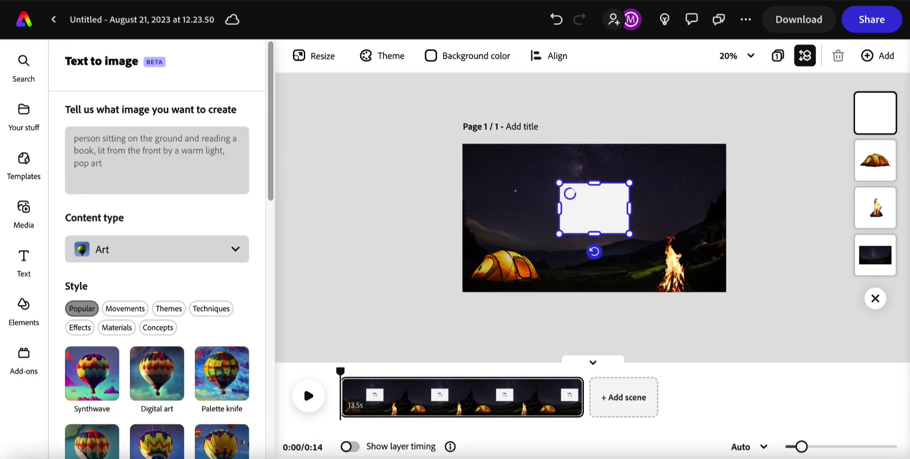
Load more generated results and swap in the picture of the man in profile wearing an orange shirt and reading a yellow book.
scroll(132, 153, "down", 5)
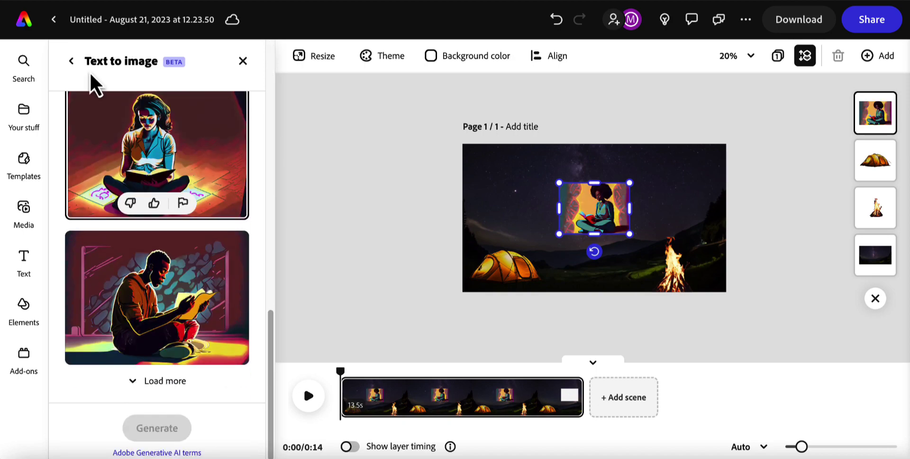
scroll(213, 233, "up", 4)
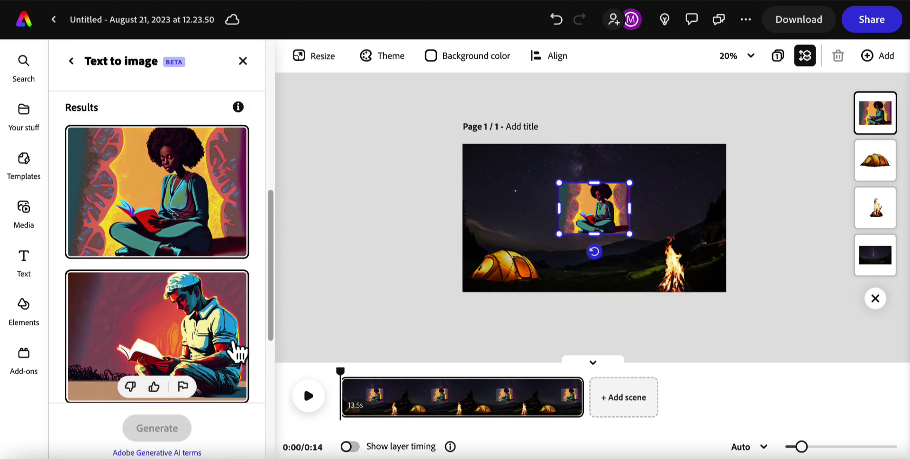
scroll(237, 350, "up", 2)
scroll(237, 351, "down", 8)
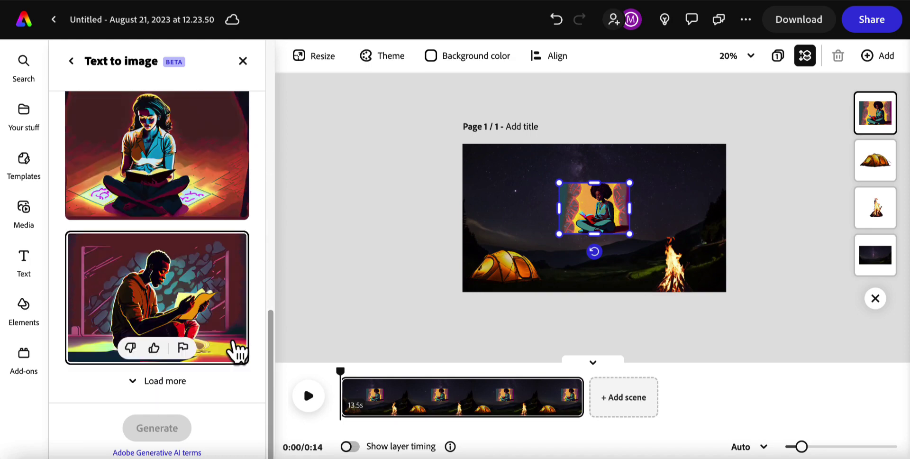
left_click(164, 381)
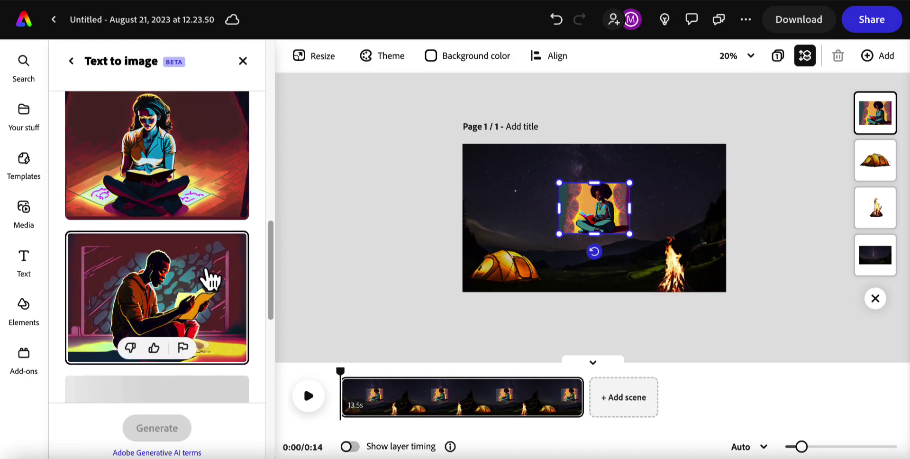
scroll(207, 267, "down", 3)
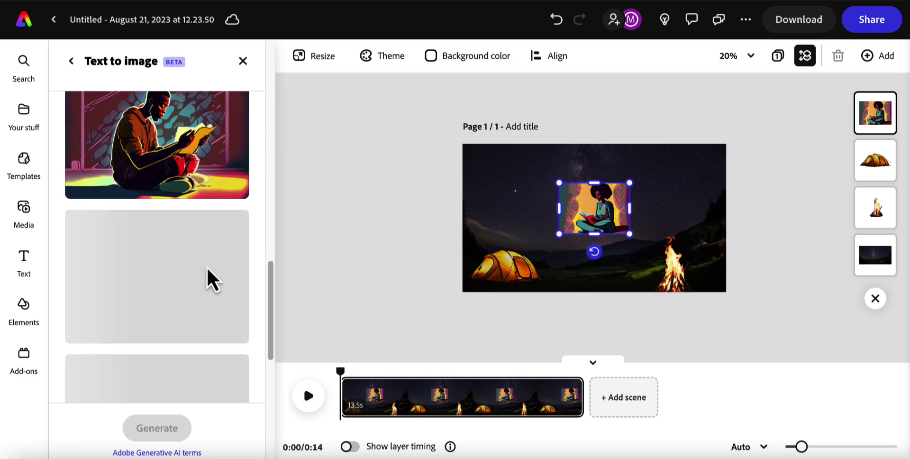
scroll(206, 267, "down", 5)
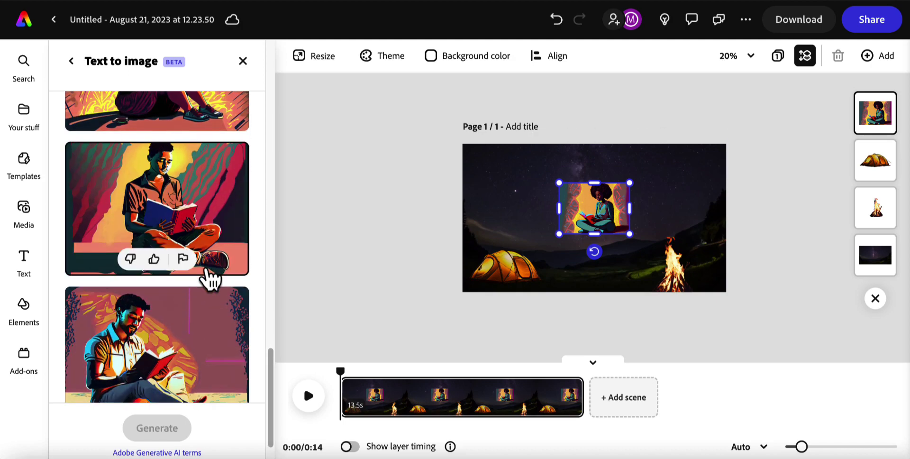
scroll(208, 277, "up", 6)
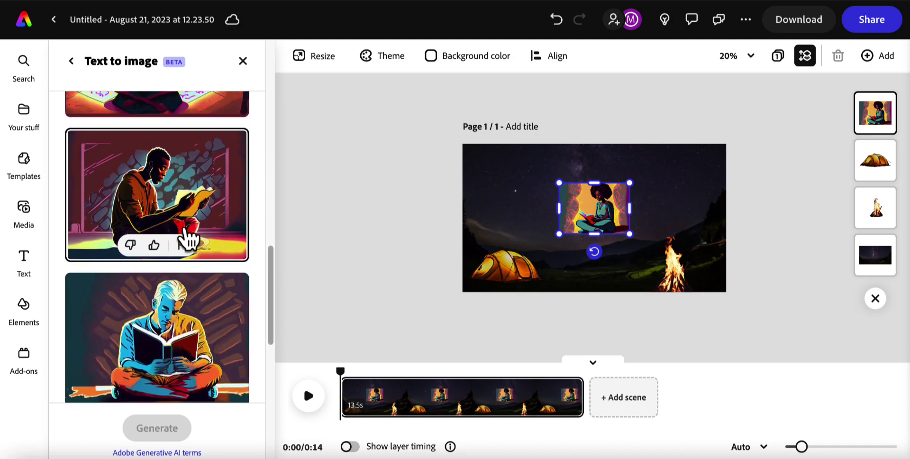
left_click(186, 233)
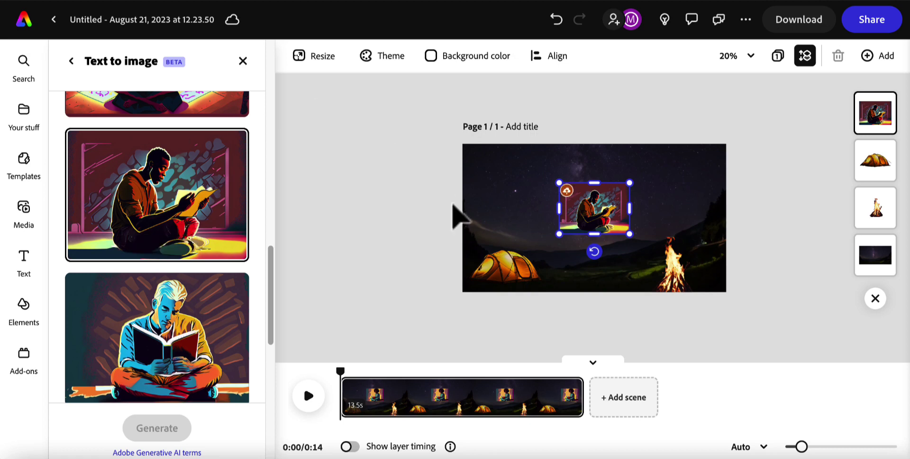
Enlarge the generated picture of the reading man and remove its background.
left_click_drag(558, 230, 479, 292)
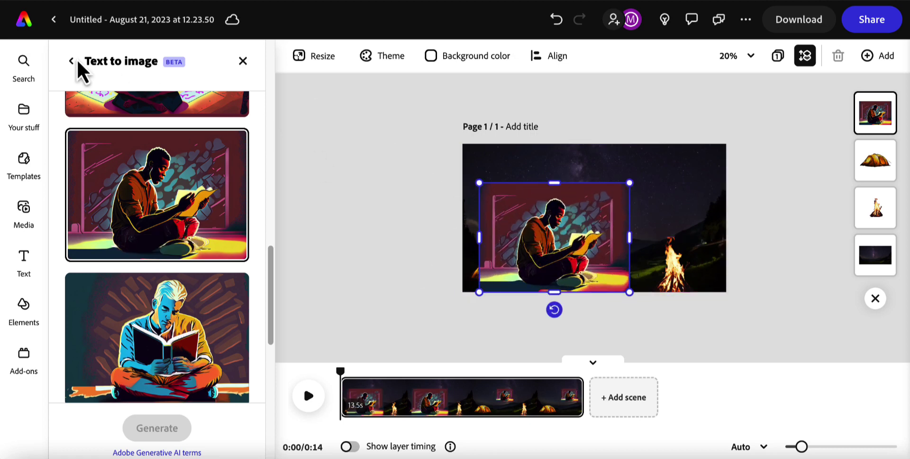
left_click(71, 61)
left_click(146, 138)
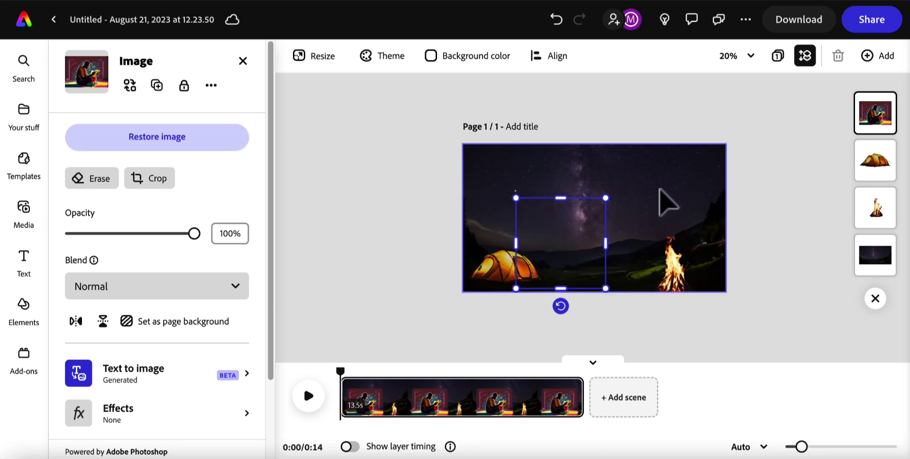
Restore the missing parts of the reading man's shoe in the cut-out with the Quick selection brush.
scroll(571, 241, "up", 5)
scroll(573, 248, "down", 3)
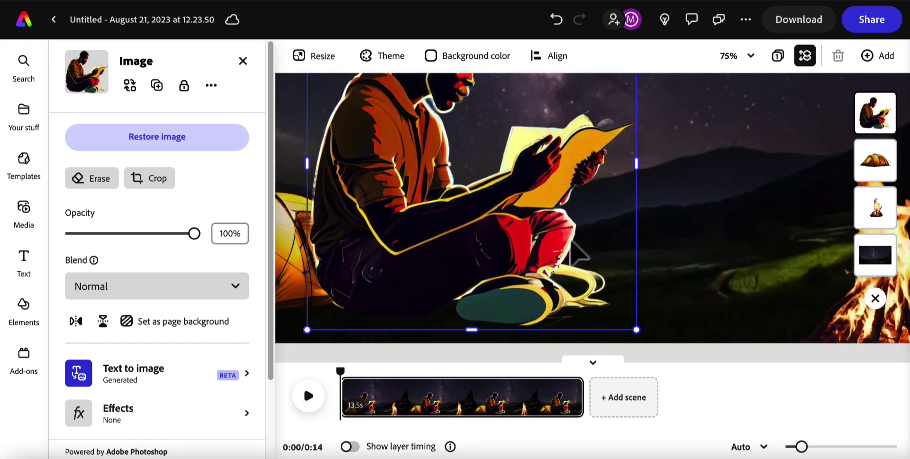
scroll(576, 254, "up", 5)
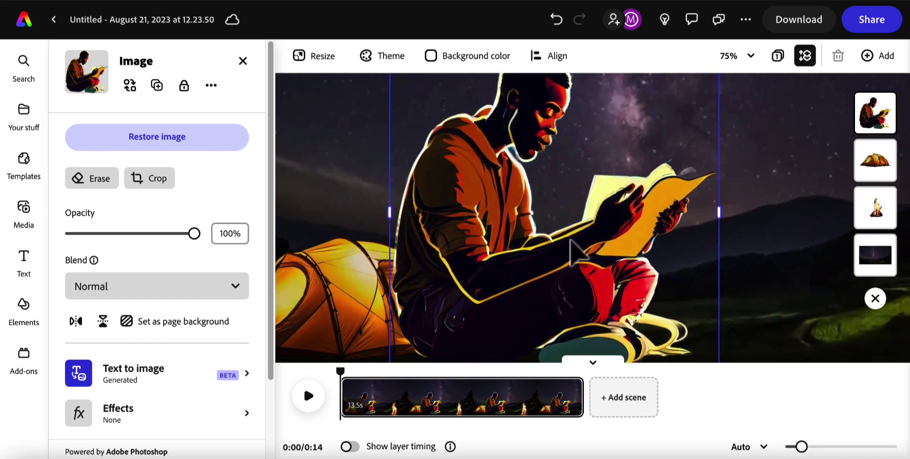
scroll(576, 253, "down", 5)
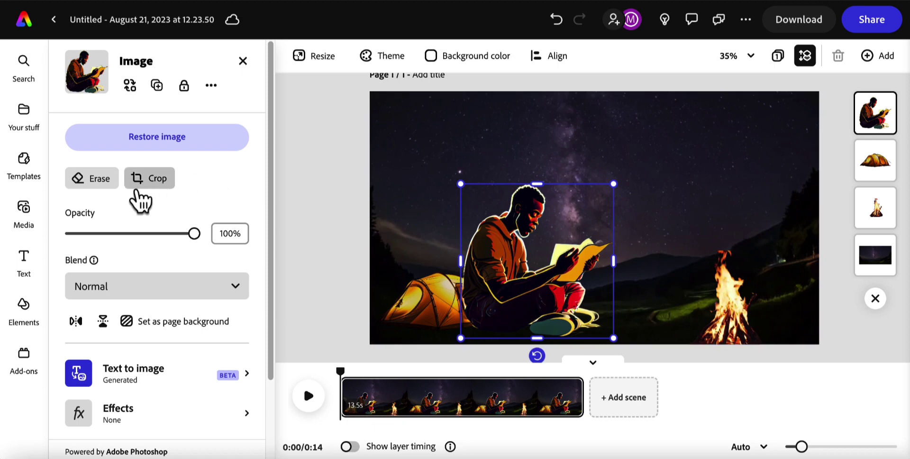
left_click(91, 180)
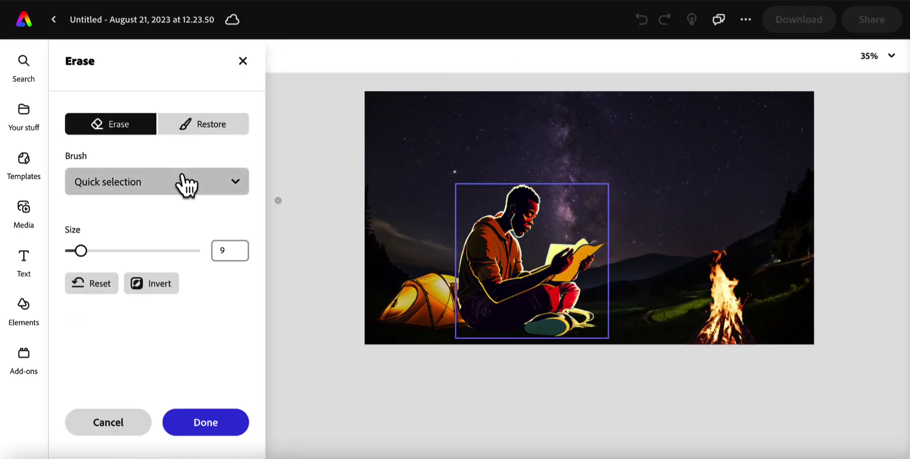
left_click(195, 132)
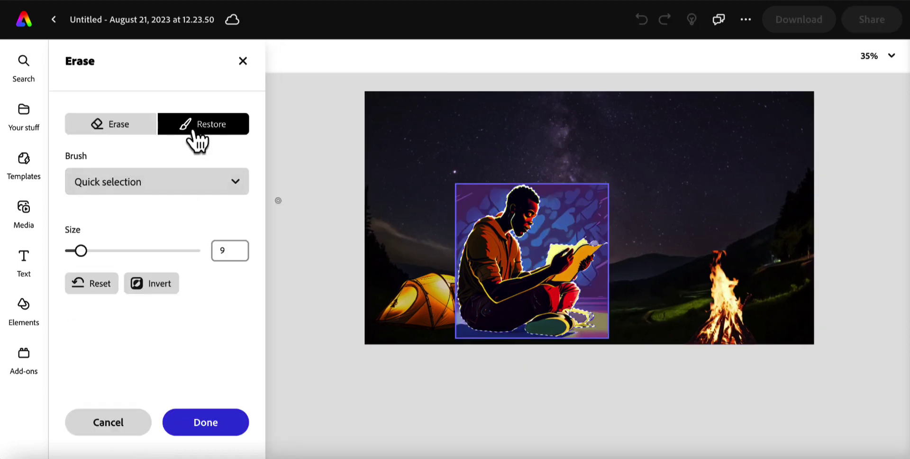
scroll(538, 235, "up", 2)
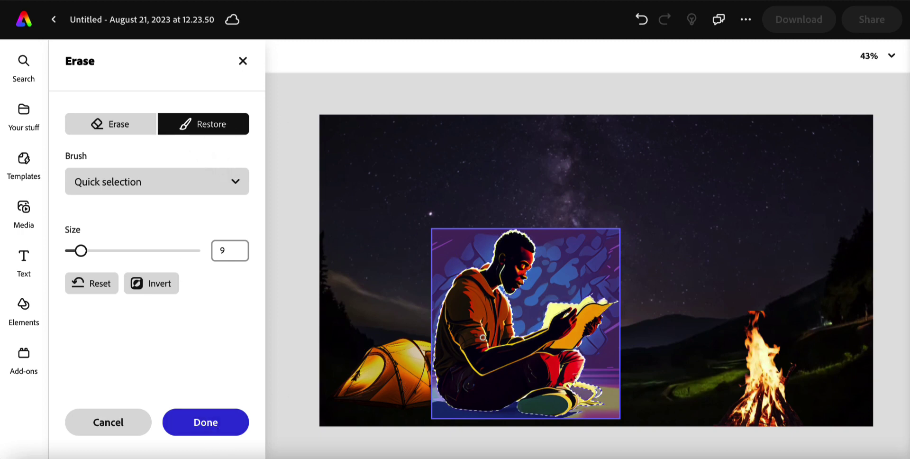
key("ctrl+z")
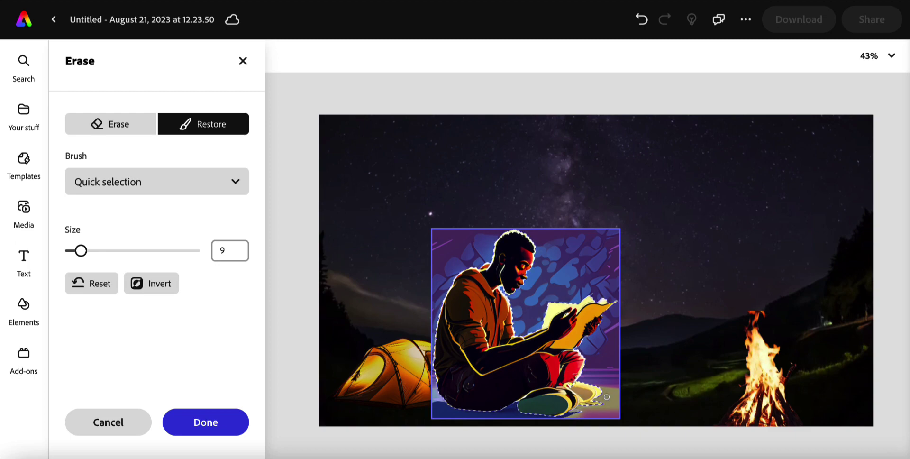
Erase the stray marks around the man's shoes with a Circle brush of size 7 and apply the cut-out edits.
left_click(124, 128)
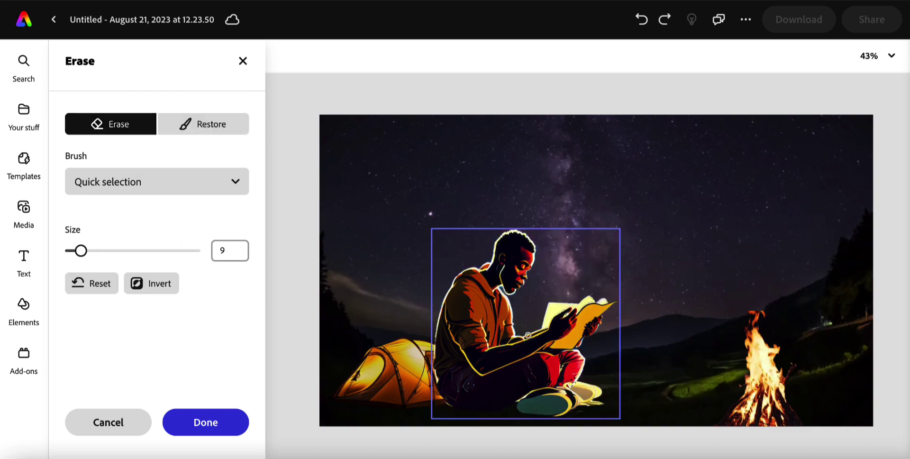
scroll(598, 439, "up", 5)
scroll(615, 424, "right", 2)
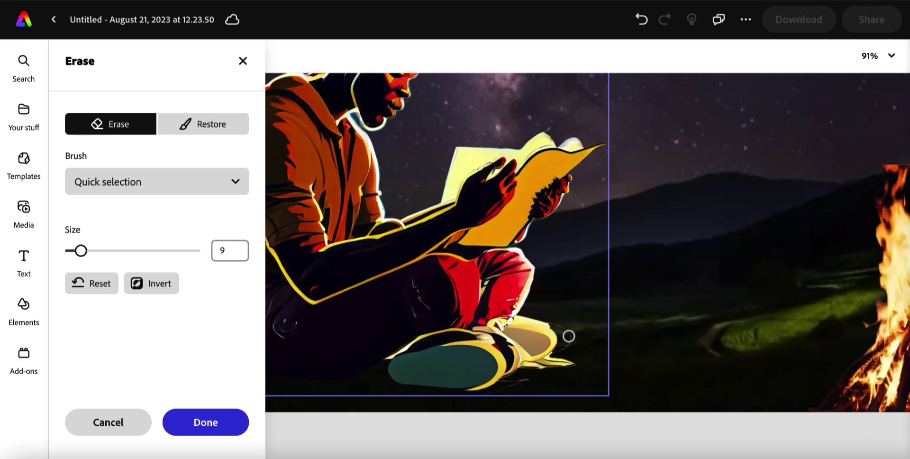
left_click_drag(569, 336, 567, 344)
key("ctrl+z")
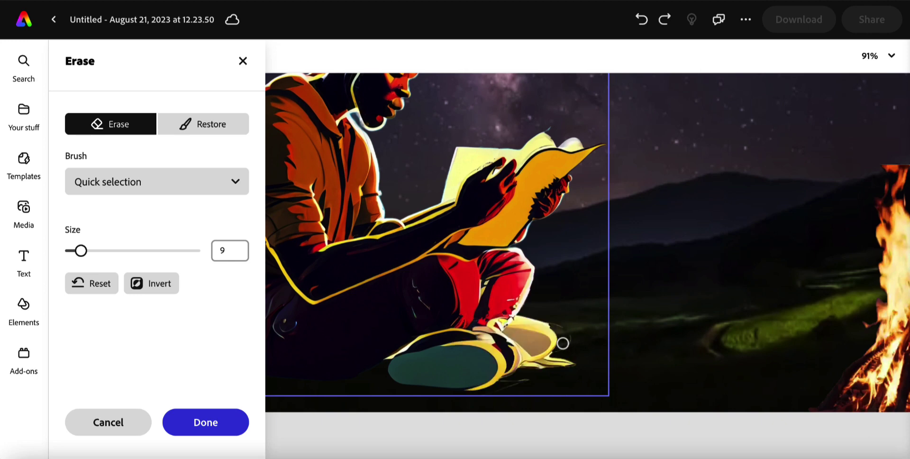
left_click(143, 183)
left_click(137, 251)
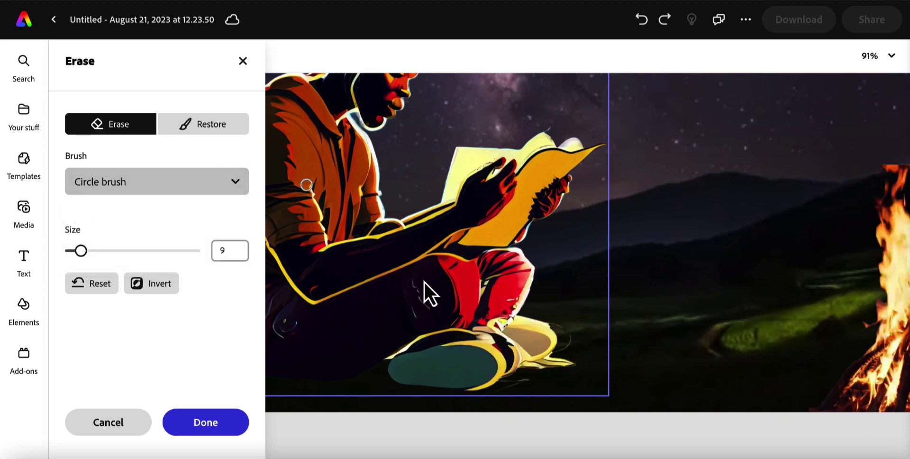
left_click(78, 250)
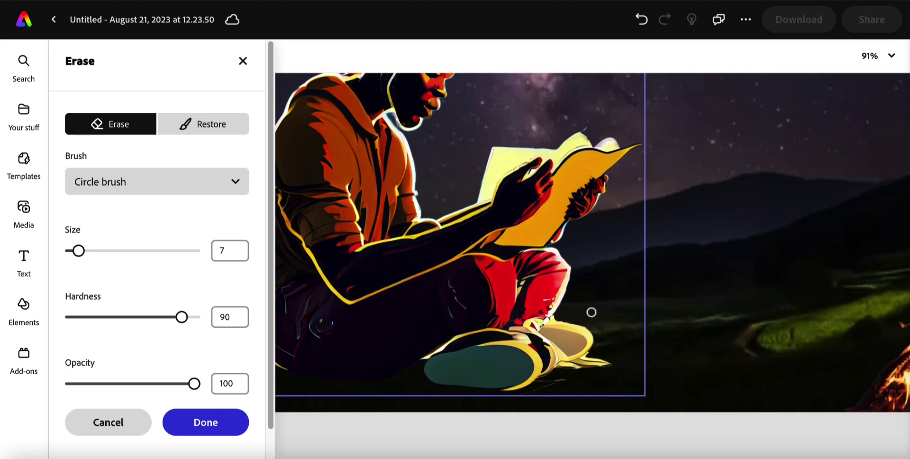
scroll(591, 312, "down", 5)
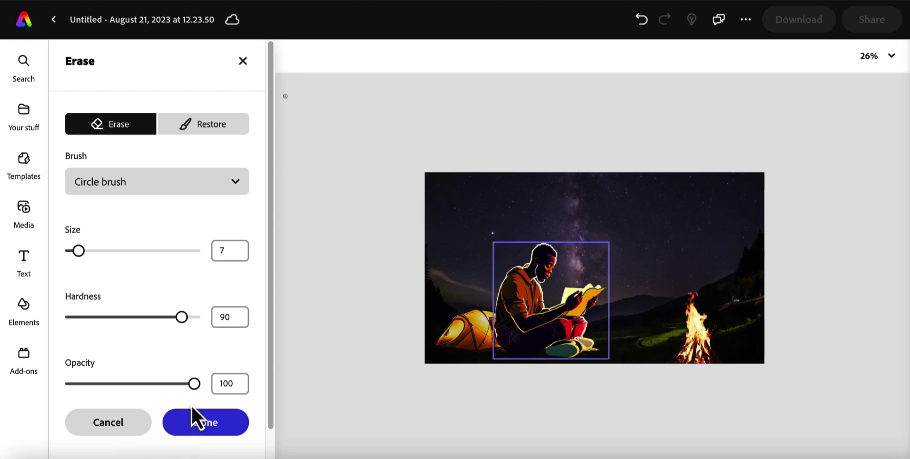
left_click(192, 409)
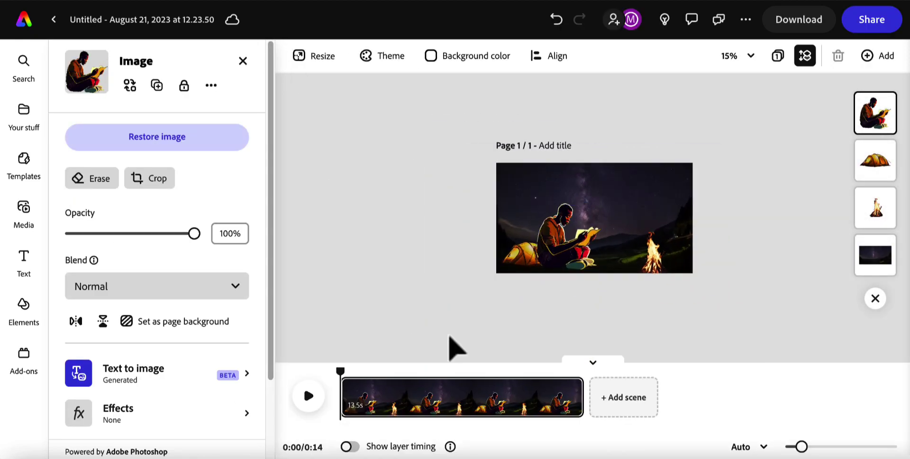
Resize the cut-out man and place him between the tent and the campfire, extending slightly below the page's lower edge.
left_click(555, 266)
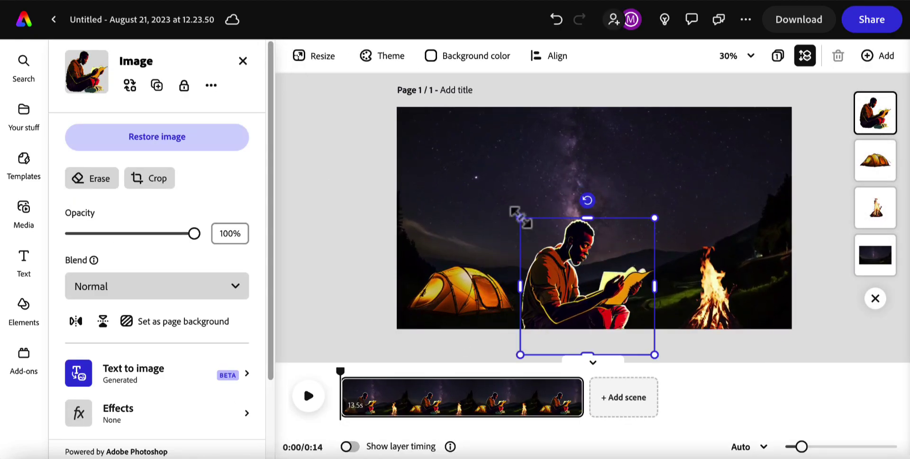
left_click_drag(521, 217, 534, 230)
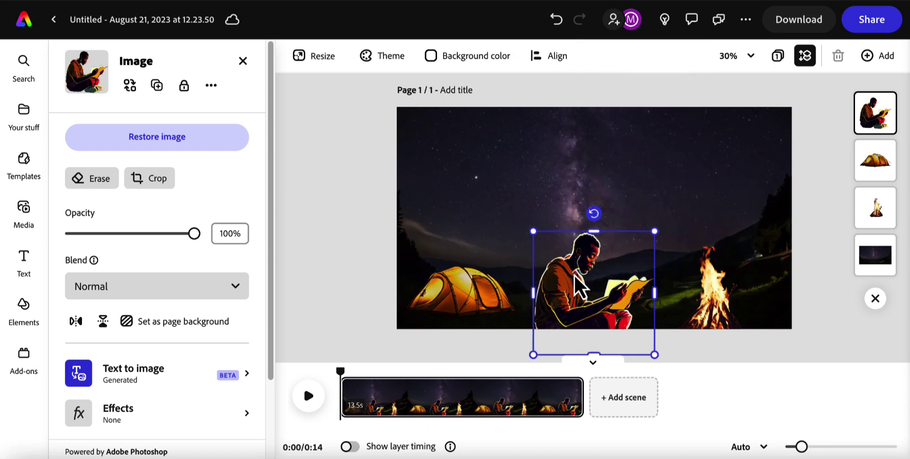
mouse_move(574, 274)
left_mouse_down()
mouse_move(550, 262)
mouse_move(556, 274)
mouse_move(599, 268)
mouse_move(589, 270)
left_mouse_up()
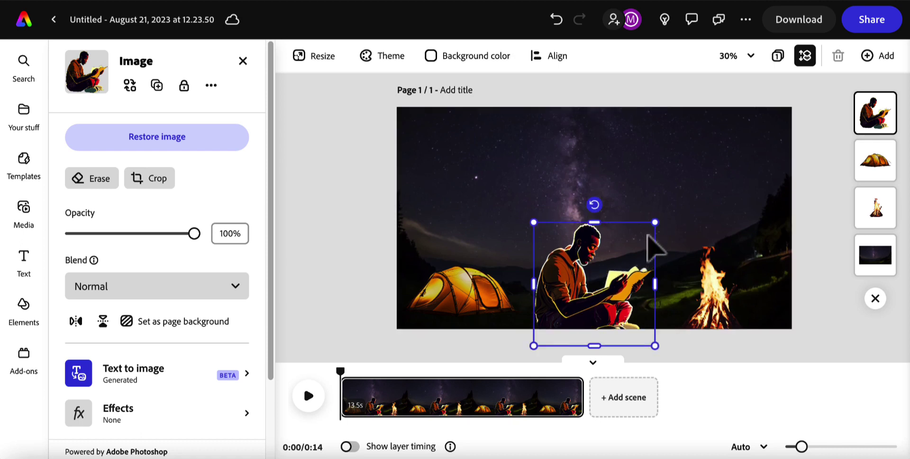
left_click_drag(656, 220, 677, 200)
left_click_drag(597, 266, 583, 278)
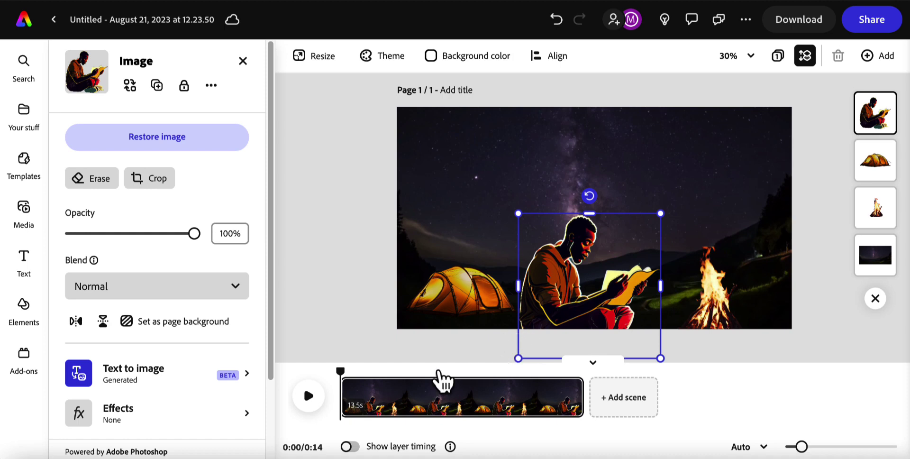
Trim the end of the scene so that it lasts 10 seconds.
left_click_drag(578, 400, 517, 404)
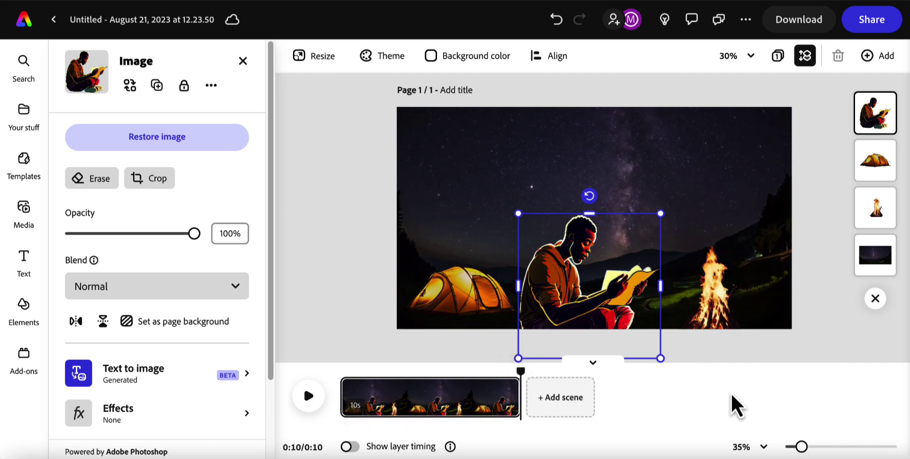
Download the scene as an MP4 video at 1080 resolution, naming the file Reading_Campfire and choosing the Desktop as its location.
left_click(877, 20)
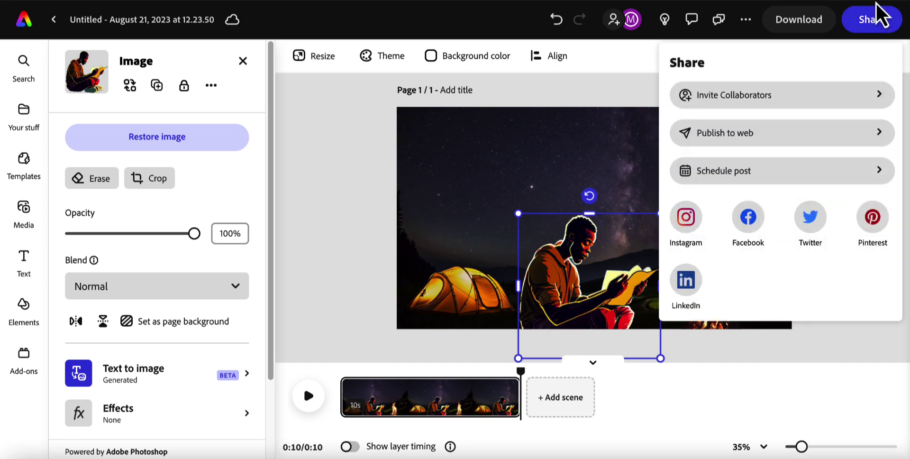
left_click(806, 26)
left_click(792, 32)
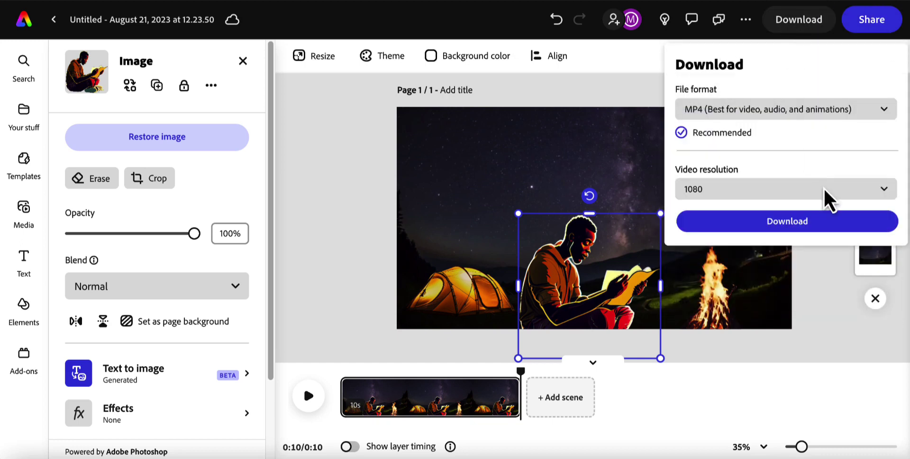
left_click(808, 222)
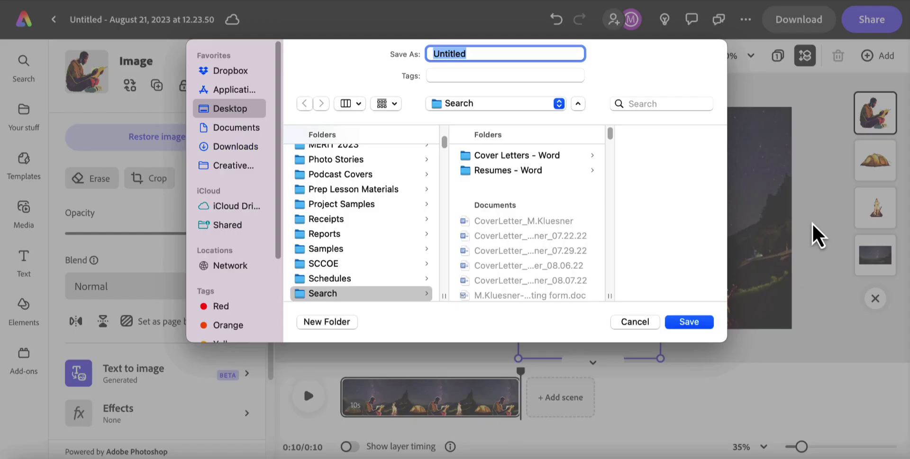
type("Reading_Campfire")
key("super+d")
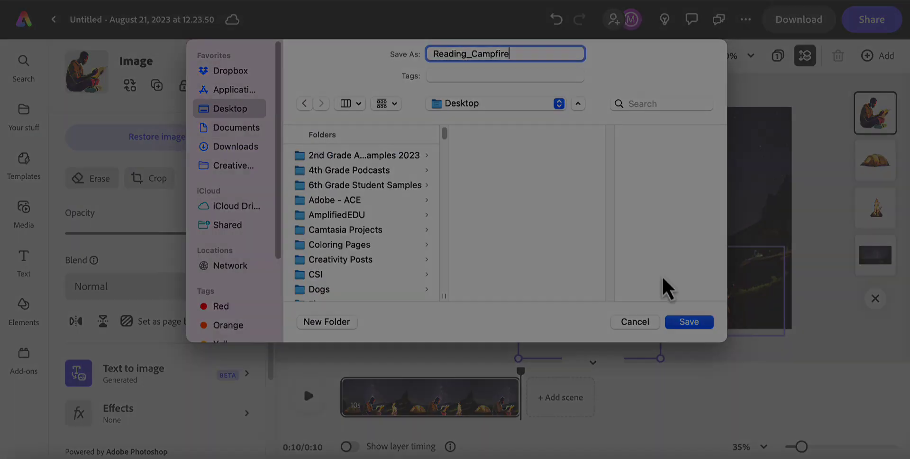